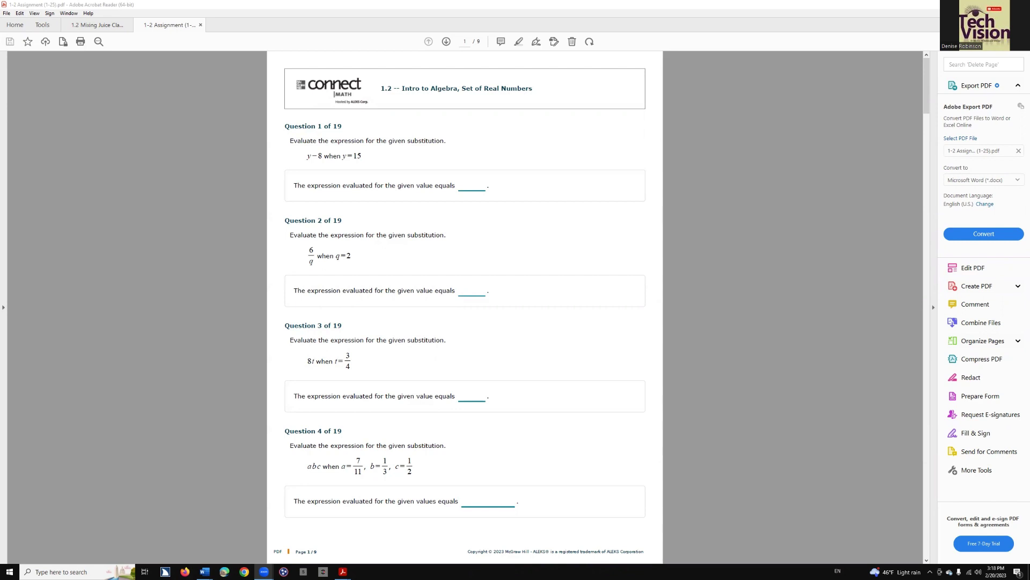
- Switch to the Practice Assignment 2.2 document in Word
{"action": "key", "text": "alt+Tab"}
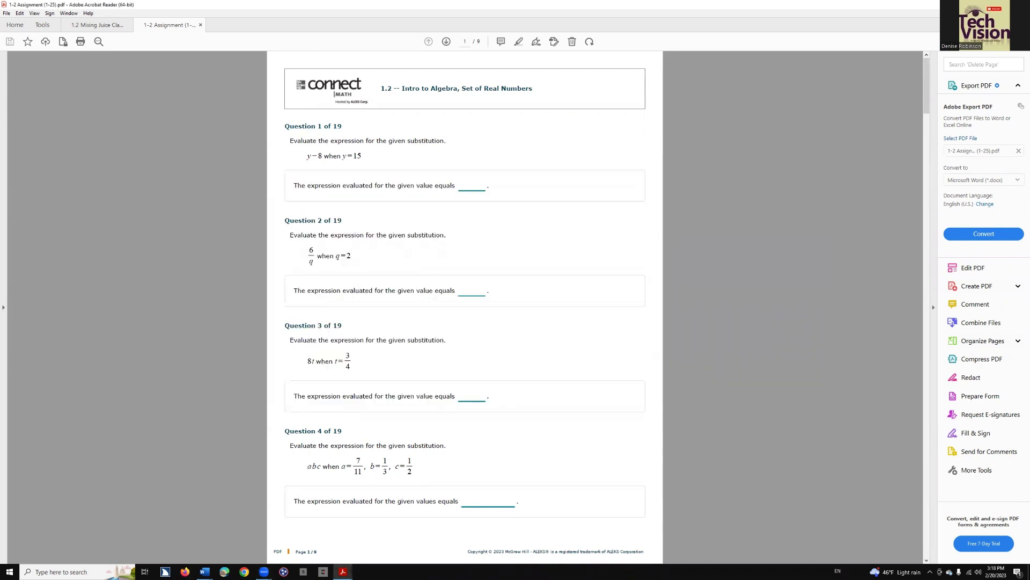
{"action": "key", "text": "Down"}
{"action": "key", "text": "alt+Tab"}
{"action": "key", "text": "Tab"}
{"action": "key", "text": "Tab"}
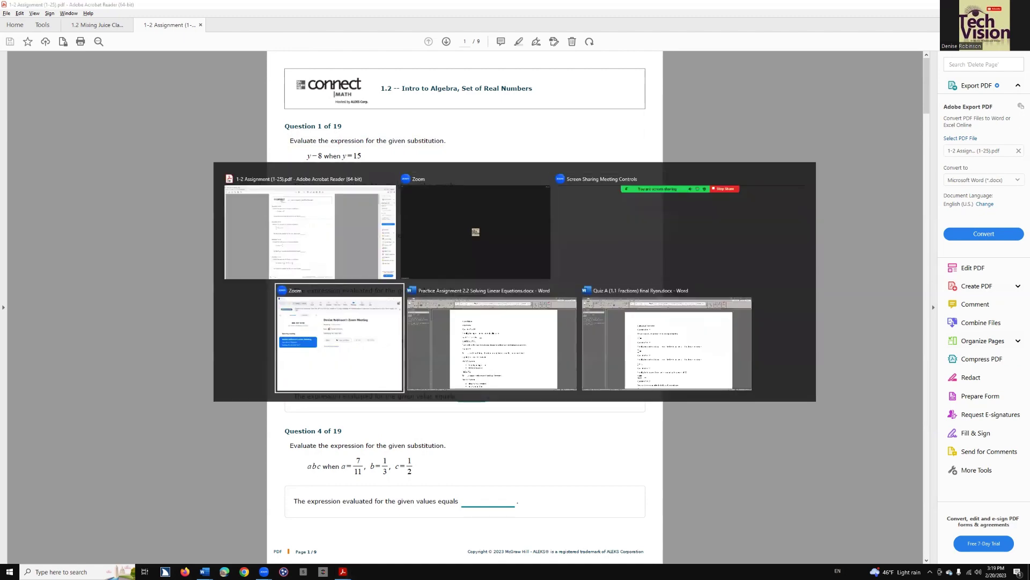
{"action": "key", "text": "Tab"}
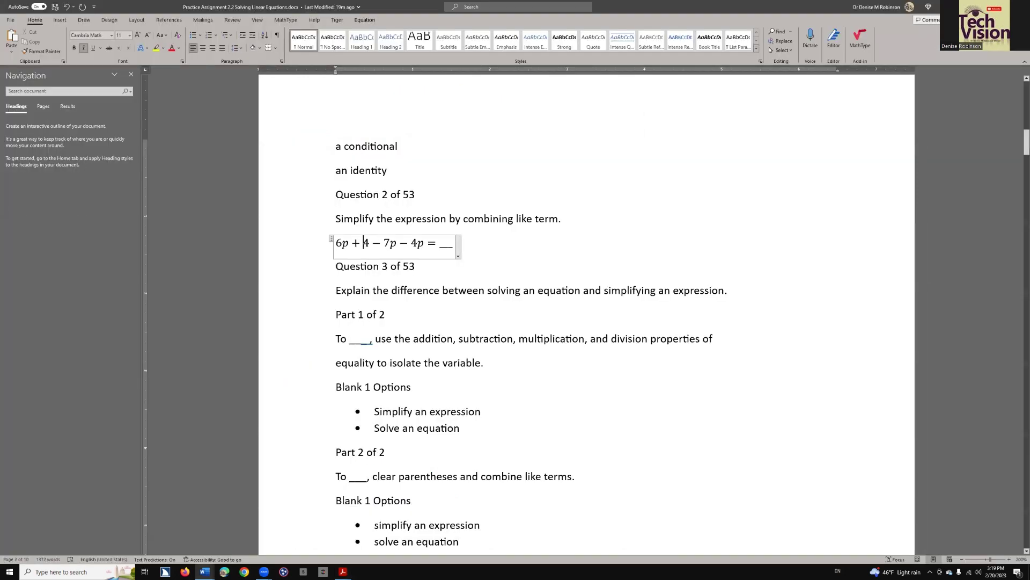
- Add a blank line below the 6p + 4 − 7p − 4p = equation and save the document
{"action": "key", "text": "Up"}
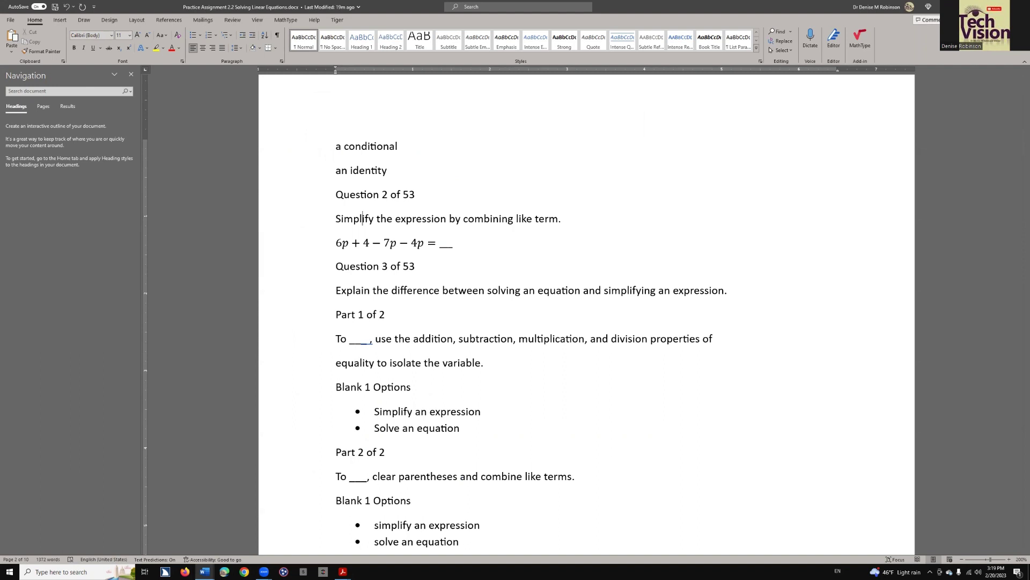
{"action": "left_click", "coordinate": [364, 243]}
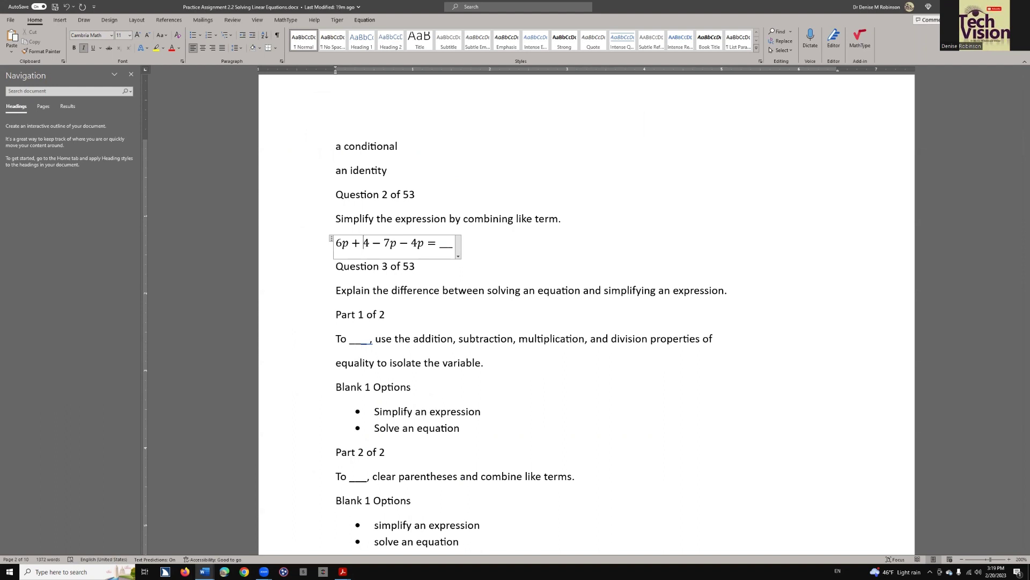
{"action": "key", "text": "End"}
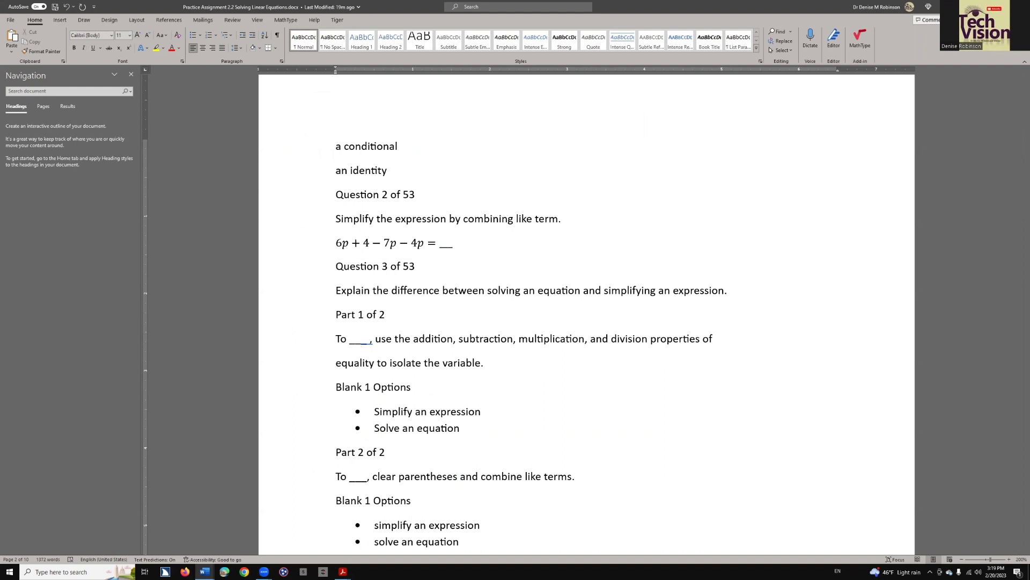
{"action": "key", "text": "Return"}
{"action": "key", "text": "ctrl+s"}
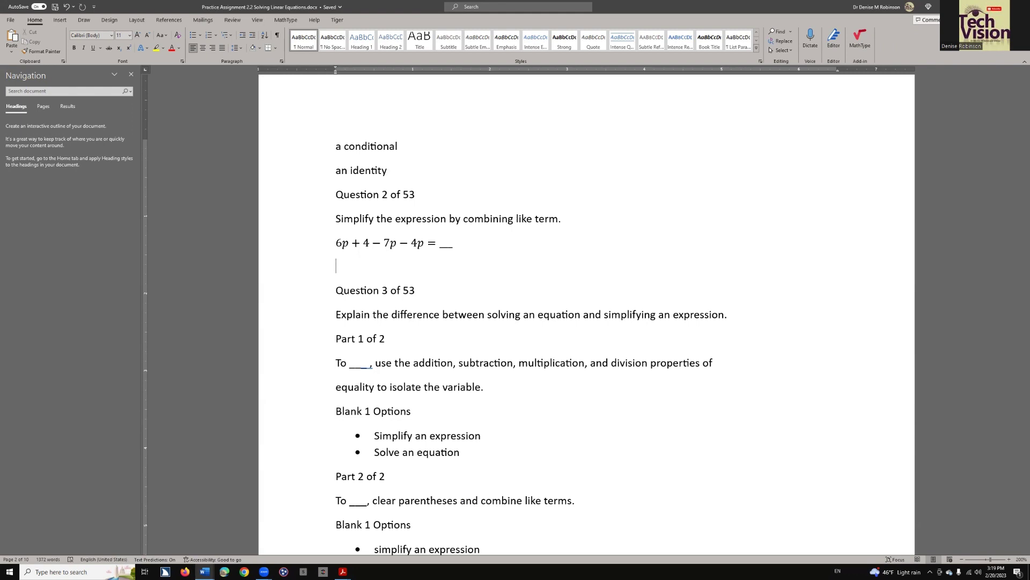
- Insert a new equation on the blank line for the retyped 6p + 4 − 7p − 4p = expression
{"action": "key", "text": "alt+equal"}
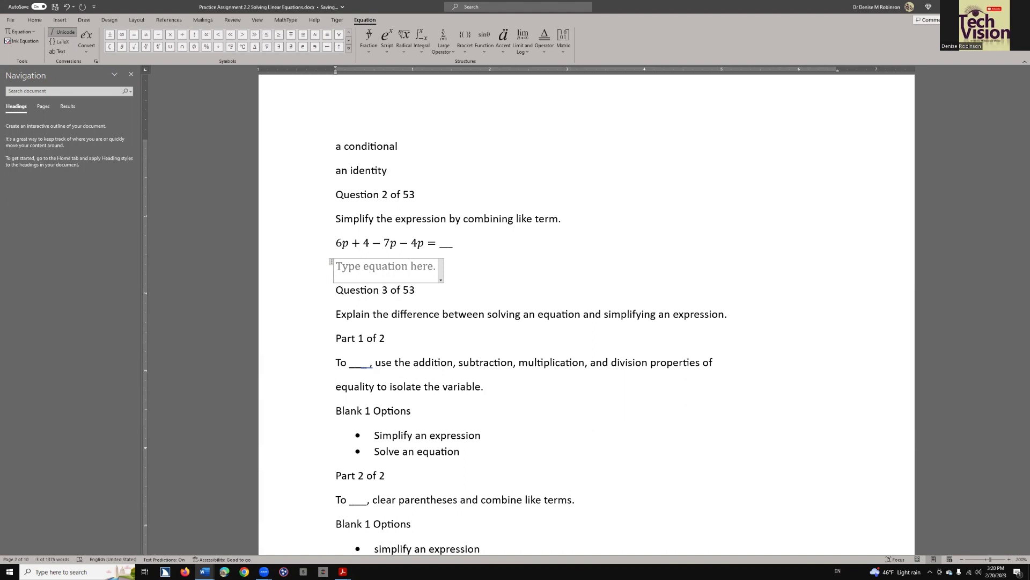
{"action": "type", "text": "6"}
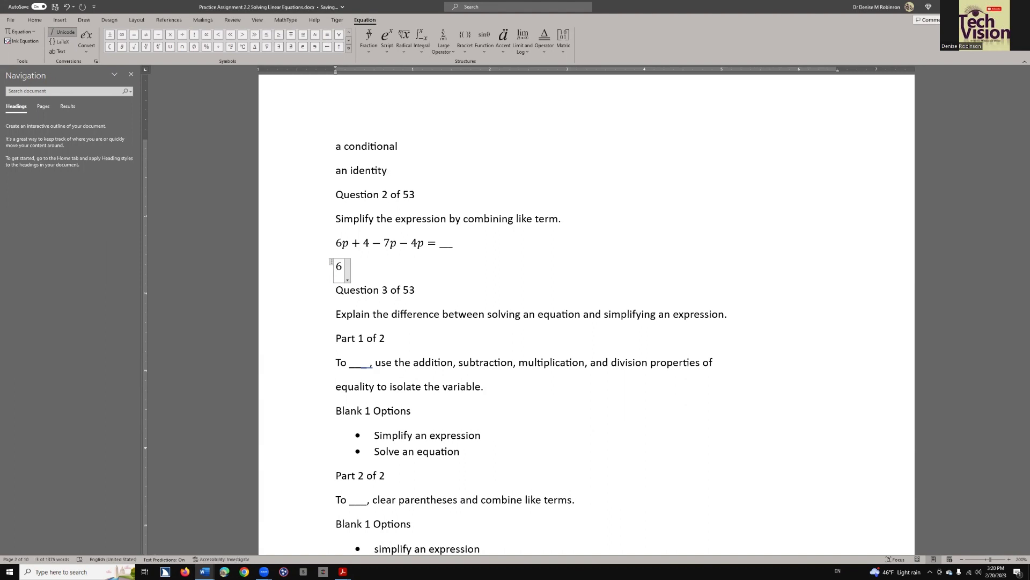
{"action": "type", "text": "p"}
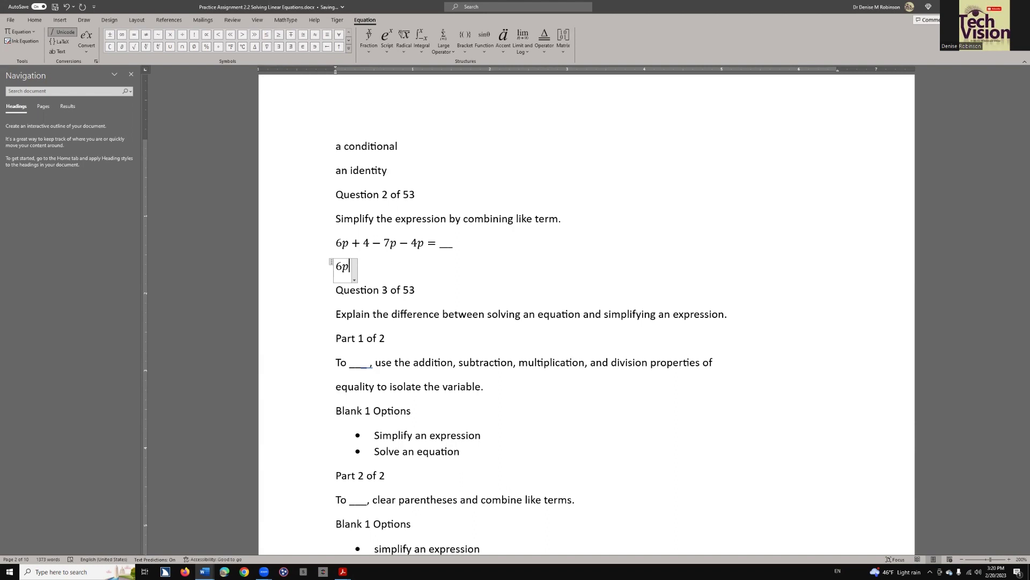
{"action": "type", "text": " +"}
{"action": "type", "text": " 4"}
{"action": "type", "text": "-"}
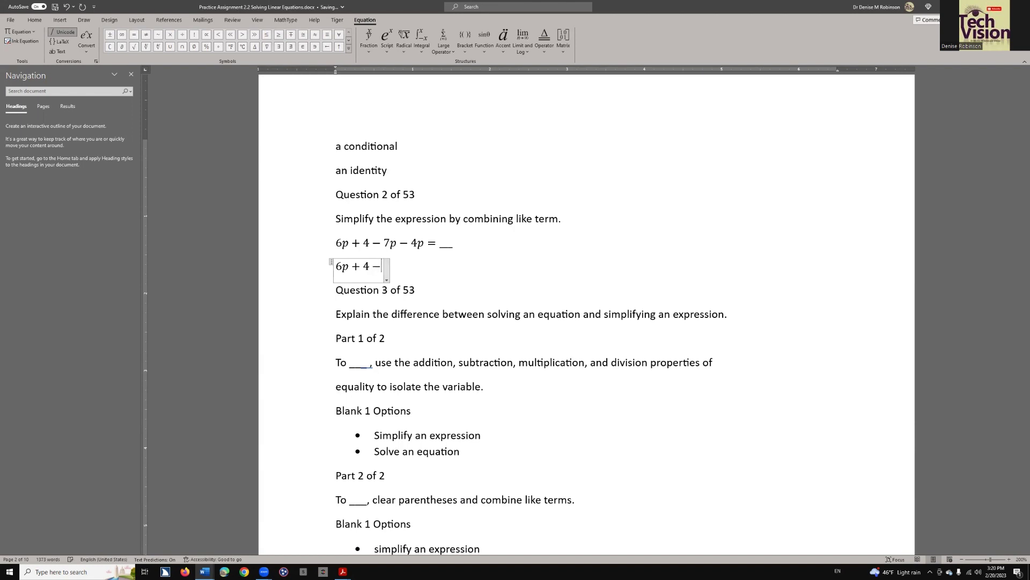
{"action": "type", "text": "7"}
{"action": "type", "text": "p"}
{"action": "type", "text": "-"}
{"action": "type", "text": "4"}
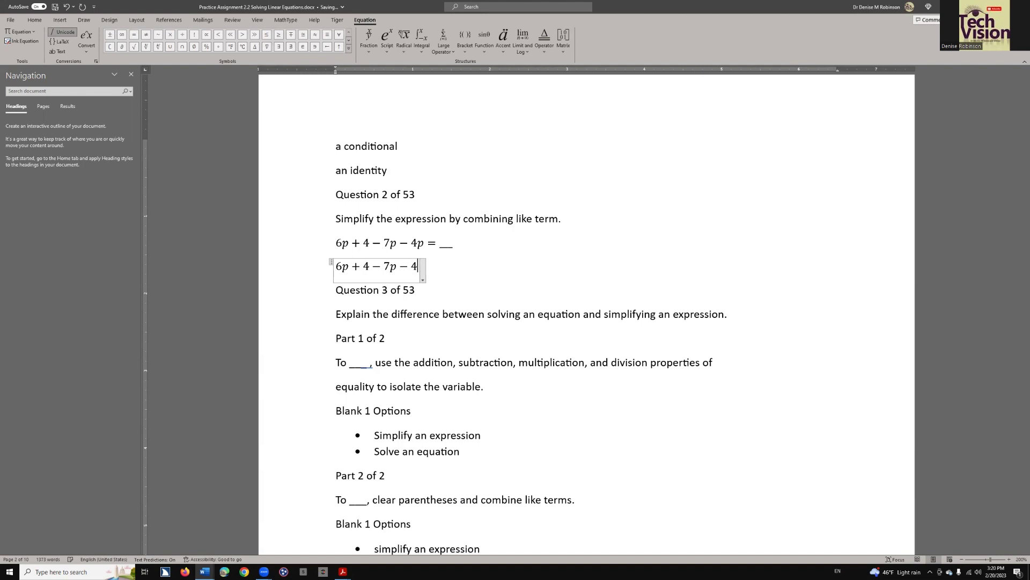
{"action": "type", "text": "p="}
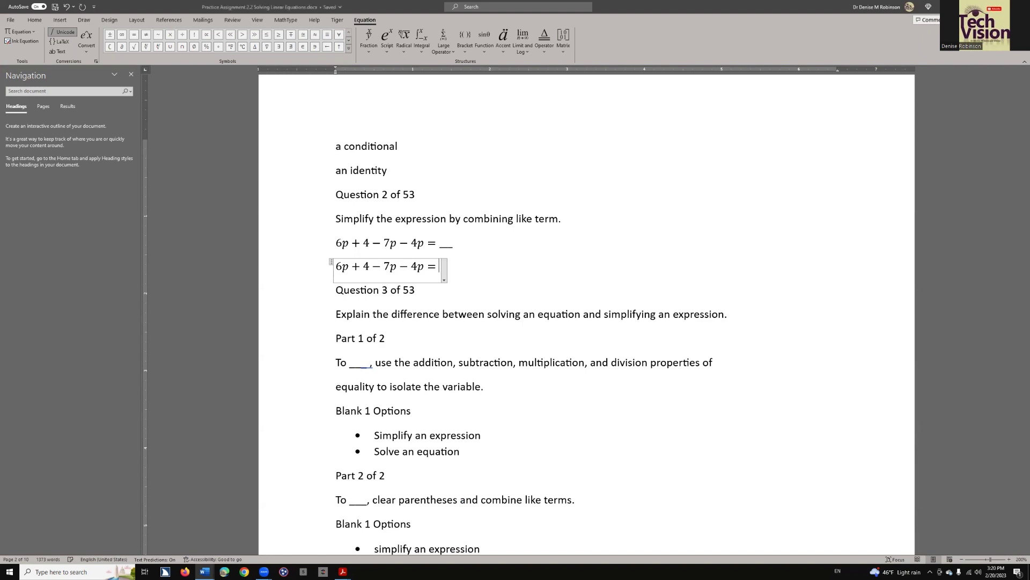
{"action": "key", "text": "Up"}
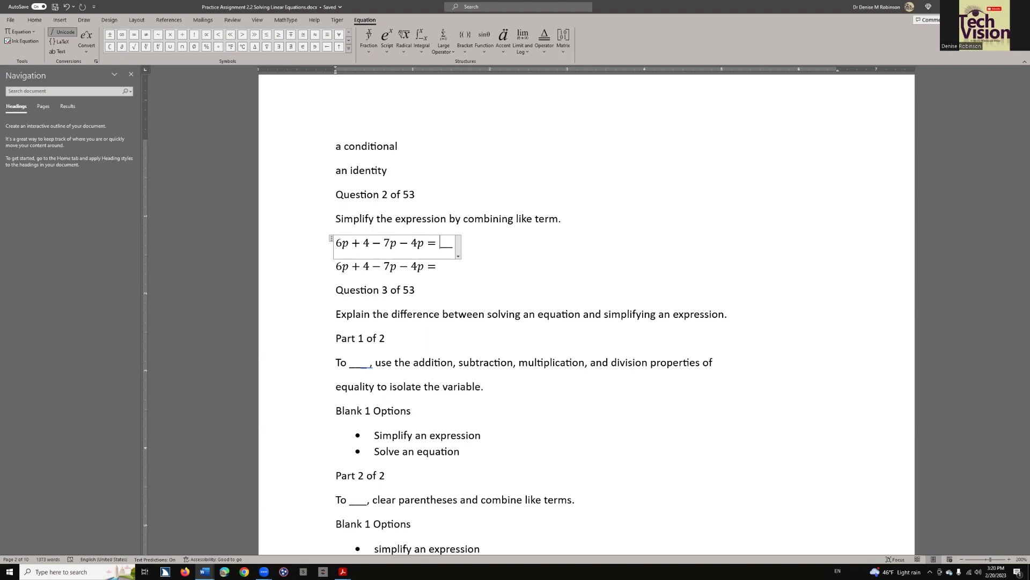
{"action": "key", "text": "alt+Tab"}
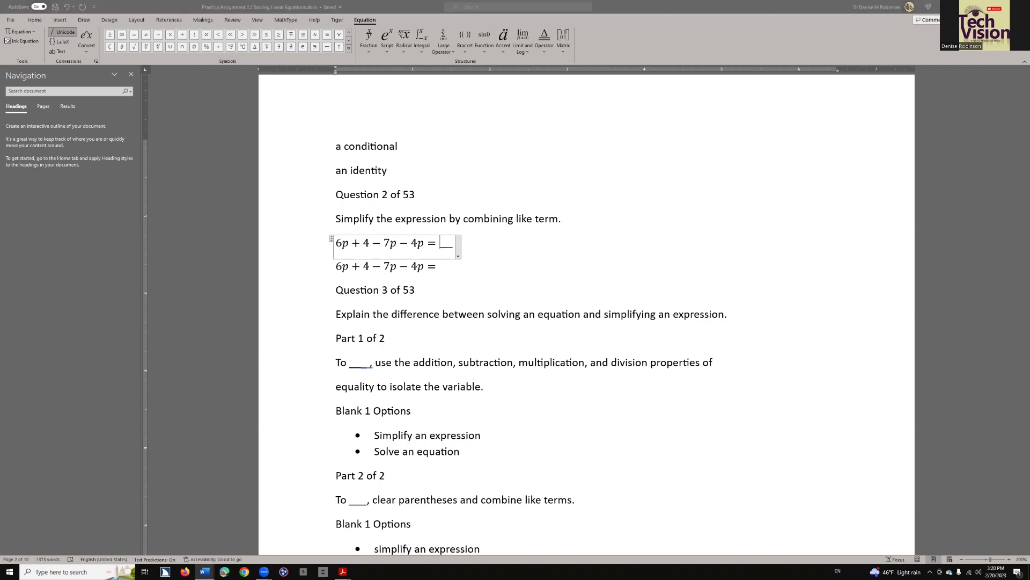
- In Quiz A, visit the numerator 2, denominator 5 and answer blank of Question 1's 5 2/5 equation
{"action": "key", "text": "Tab"}
{"action": "key", "text": "Tab"}
{"action": "key", "text": "Tab"}
{"action": "key", "text": "Tab"}
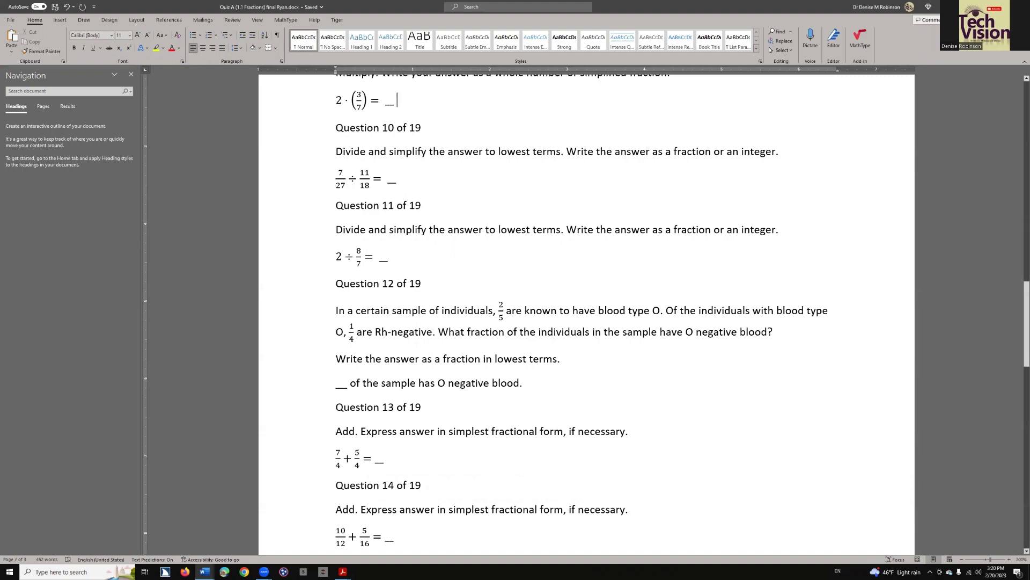
{"action": "key", "text": "ctrl+Home"}
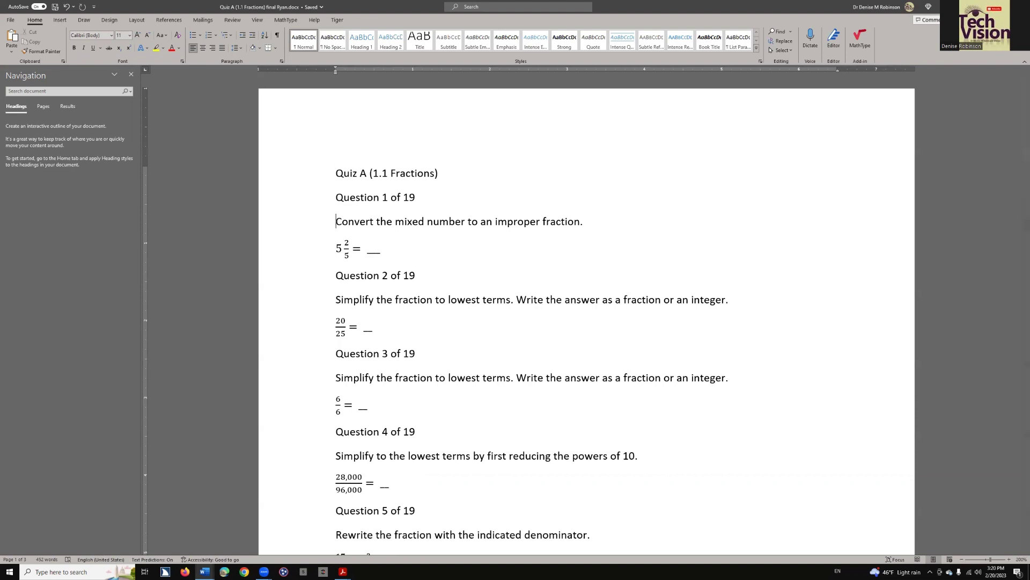
{"action": "key", "text": "Down"}
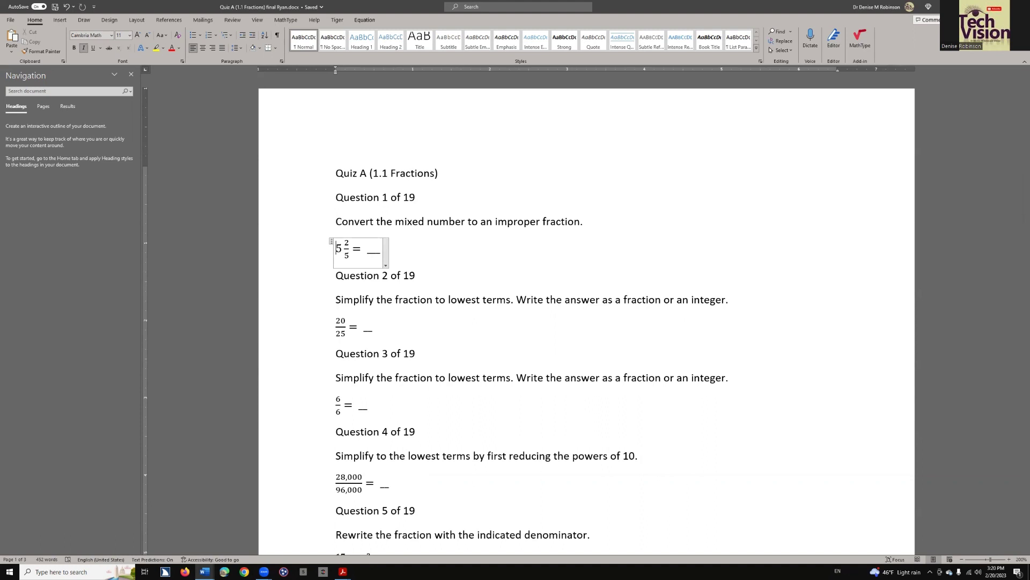
{"action": "left_click", "coordinate": [345, 244]}
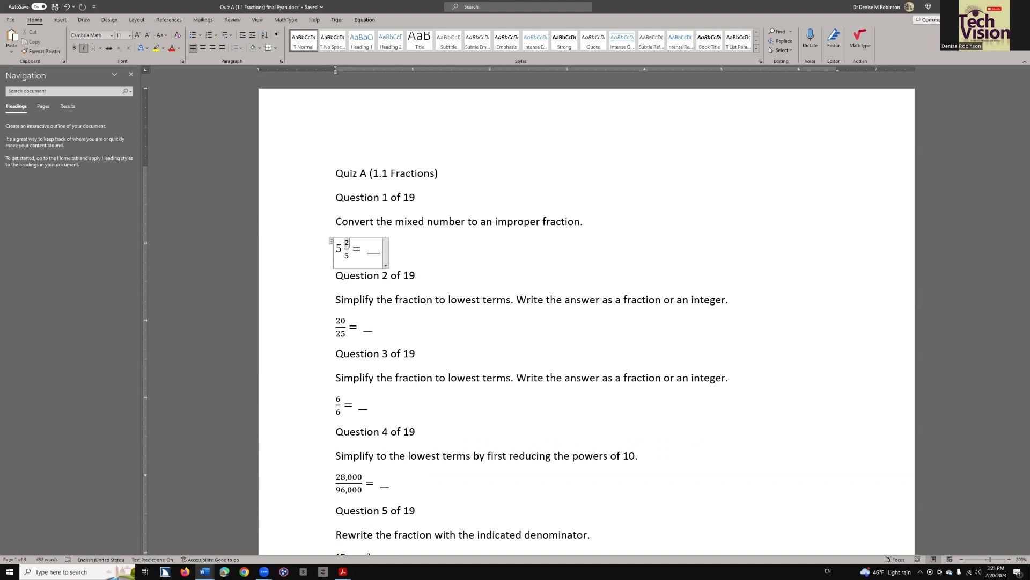
{"action": "left_click", "coordinate": [346, 254]}
{"action": "left_click", "coordinate": [368, 249]}
- Insert a new blank equation right after Question 1's 5 2/5 = __ equation
{"action": "key", "text": "ctrl+End"}
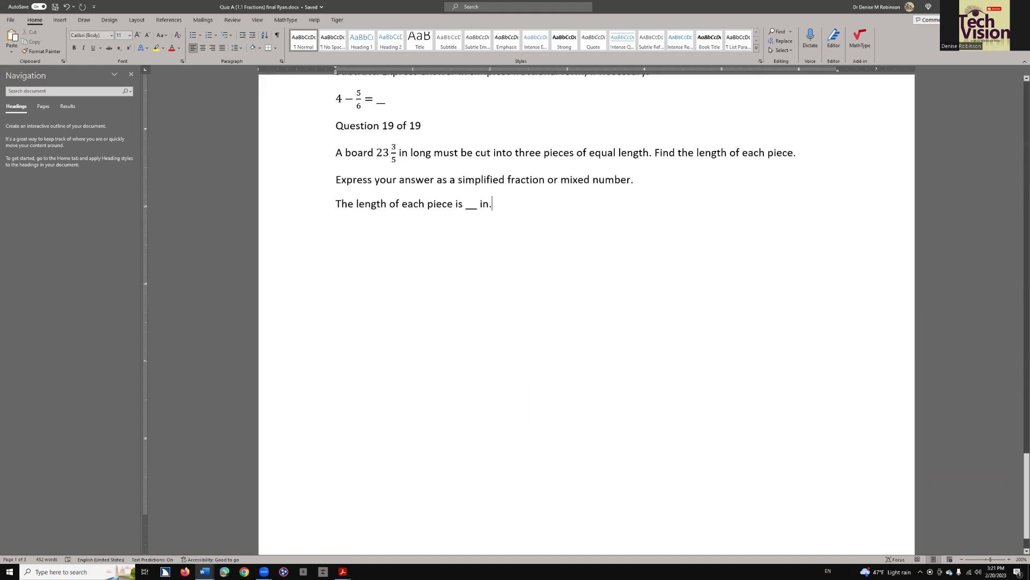
{"action": "key", "text": "ctrl+Home"}
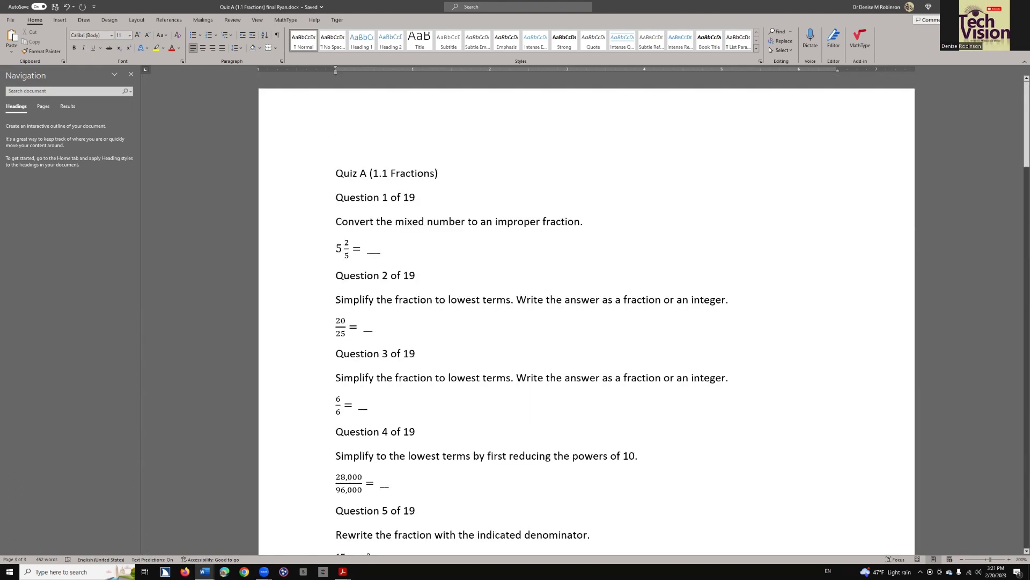
{"action": "key", "text": "Down"}
{"action": "key", "text": "Down"}
{"action": "key", "text": "Down"}
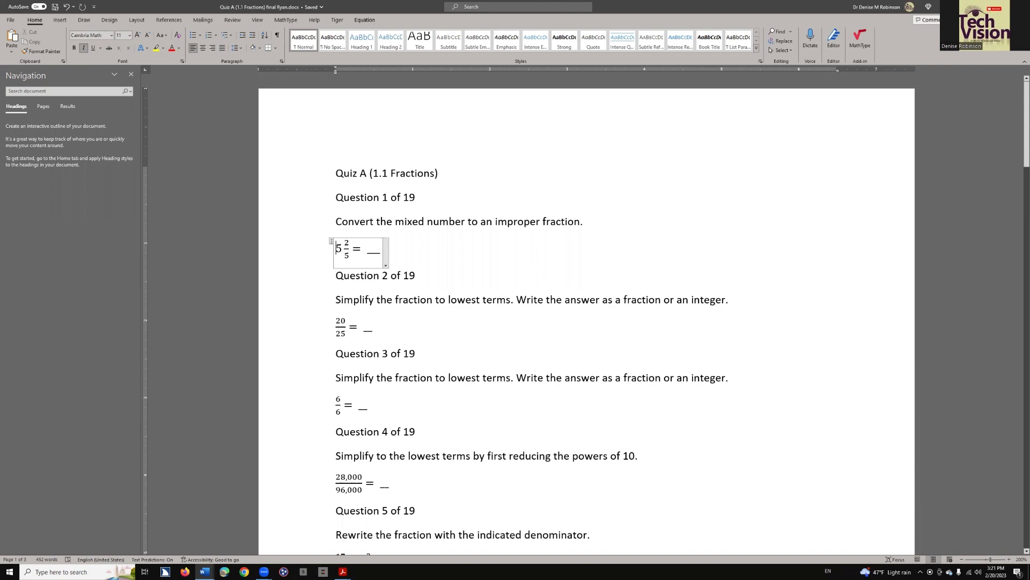
{"action": "key", "text": "End"}
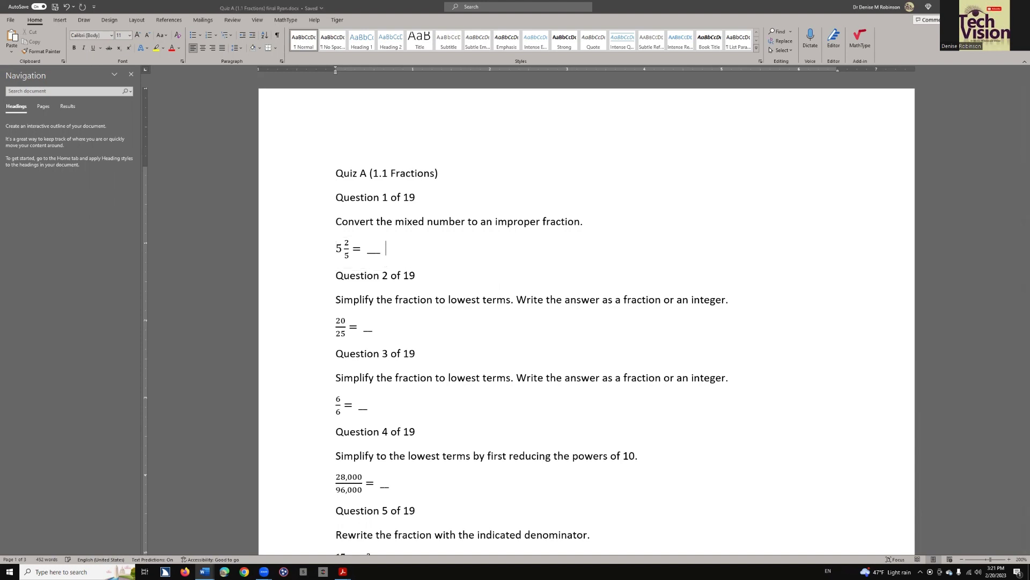
{"action": "key", "text": "alt+equal"}
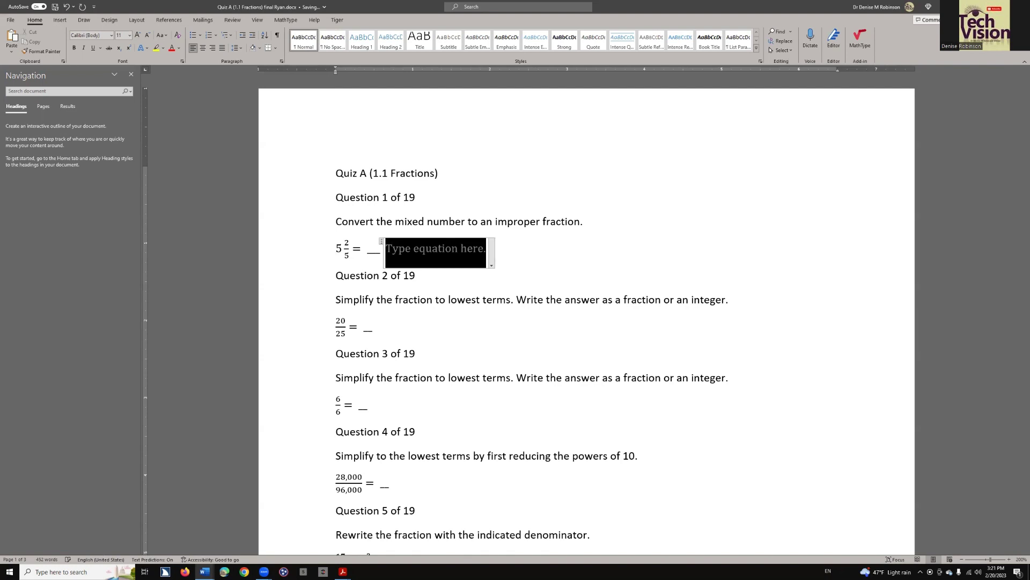
{"action": "type", "text": "5"}
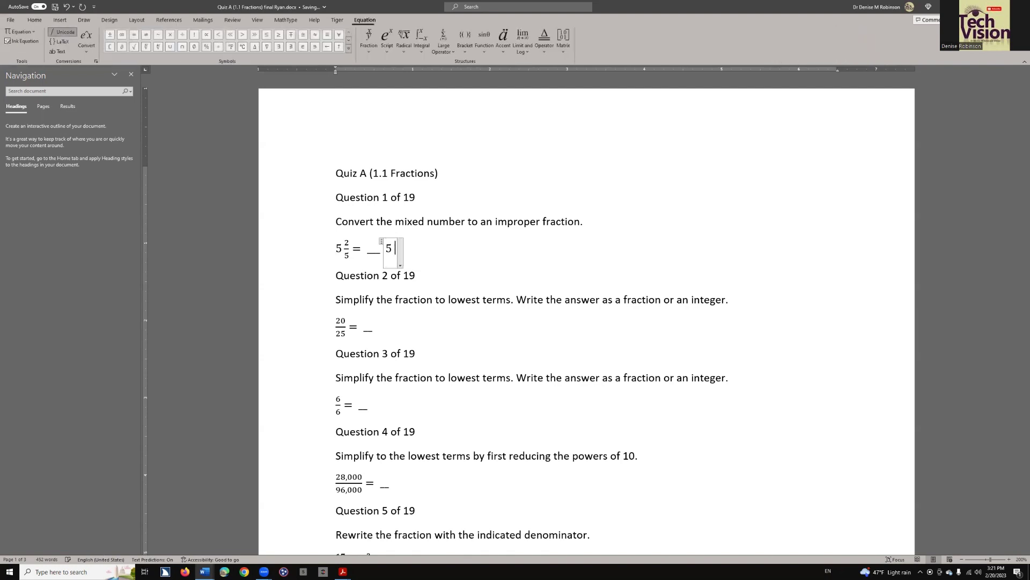
{"action": "type", "text": " 2/"}
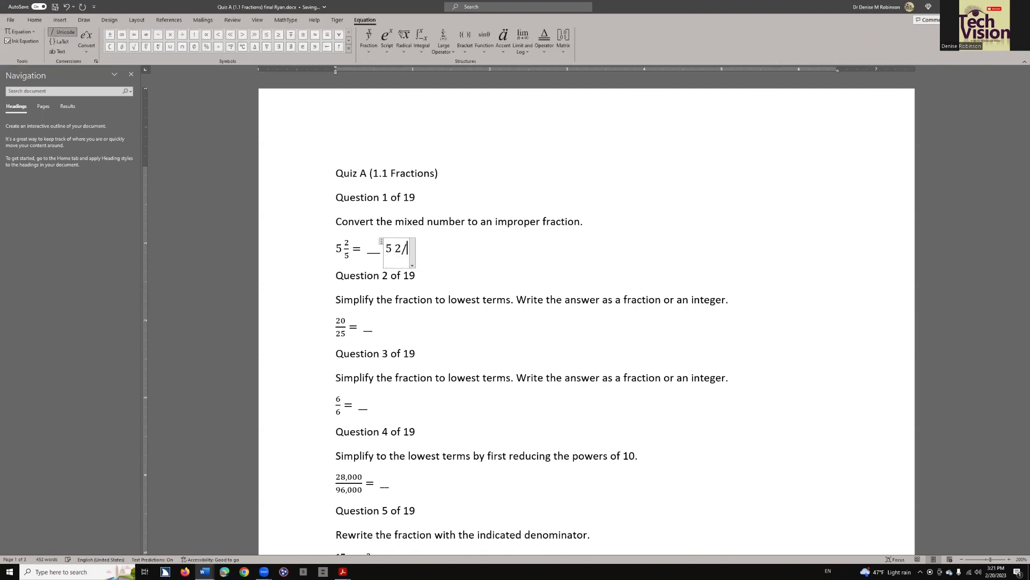
{"action": "type", "text": "5 ="}
{"action": "scroll", "coordinate": [413, 248], "scroll_direction": "down", "scroll_amount": 5}
- Delete the '<,' from Question 6's '<, >, or = to problem below' equation
{"action": "left_click", "coordinate": [412, 248]}
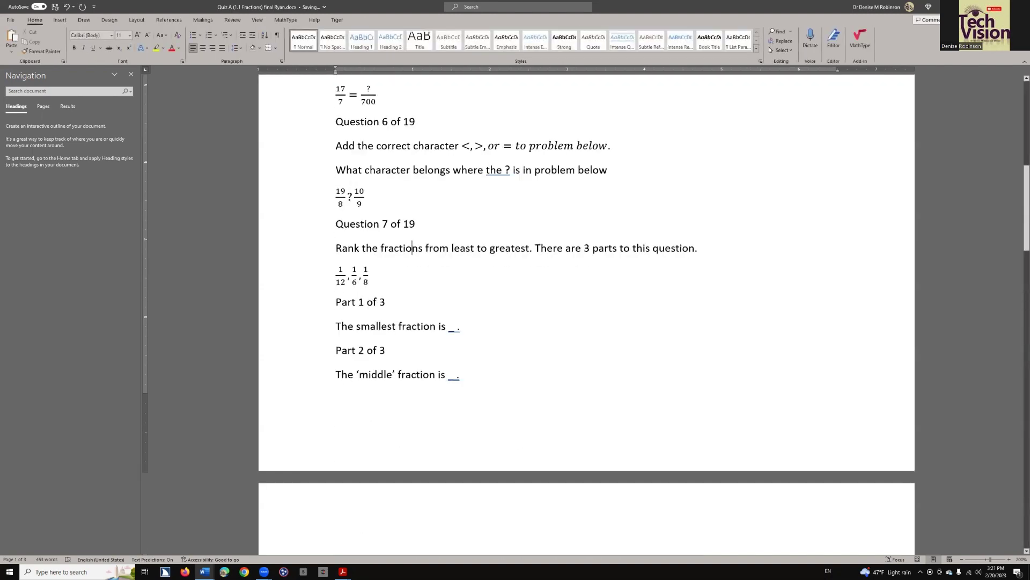
{"action": "left_click", "coordinate": [367, 121]}
{"action": "key", "text": "Down"}
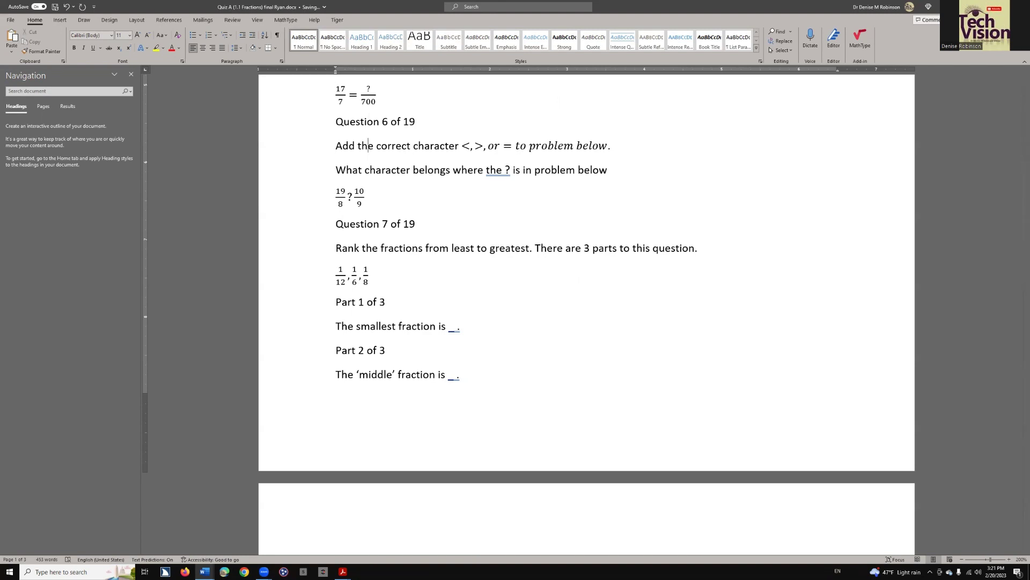
{"action": "key", "text": "ctrl+Right"}
{"action": "key", "text": "ctrl+Right"}
{"action": "left_click", "coordinate": [471, 146]}
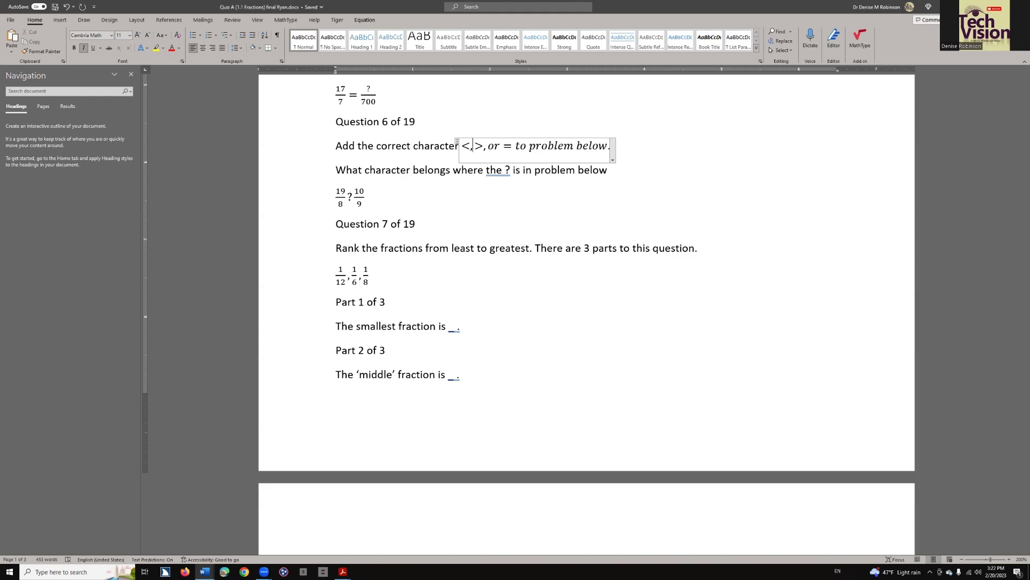
{"action": "key", "text": "BackSpace"}
{"action": "key", "text": "BackSpace"}
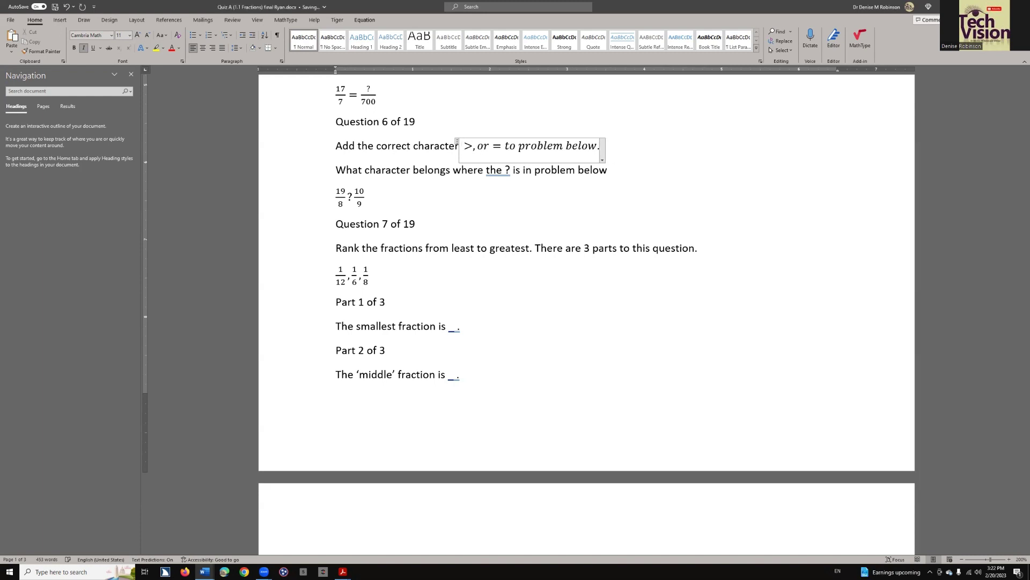
{"action": "type", "text": "<,"}
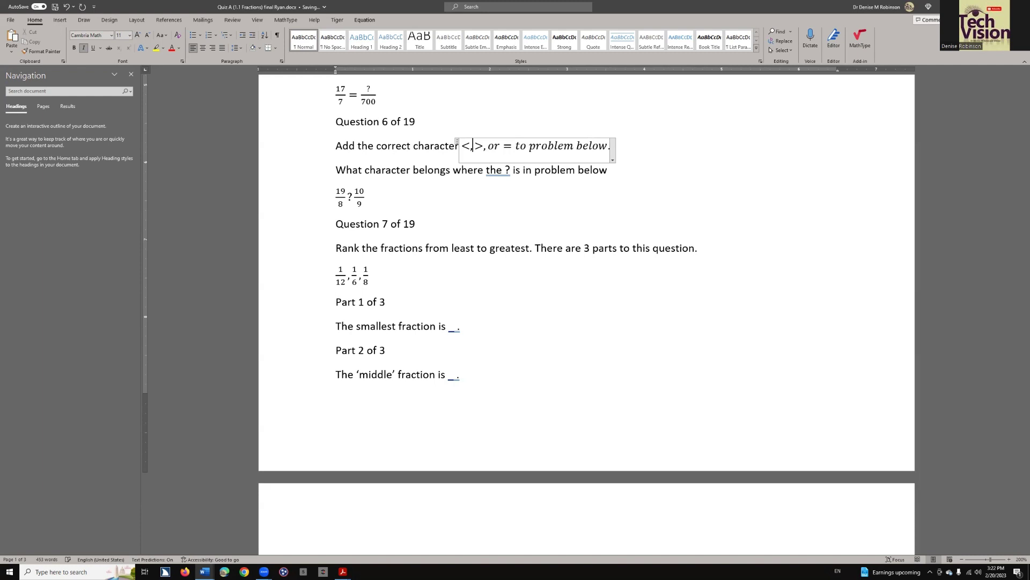